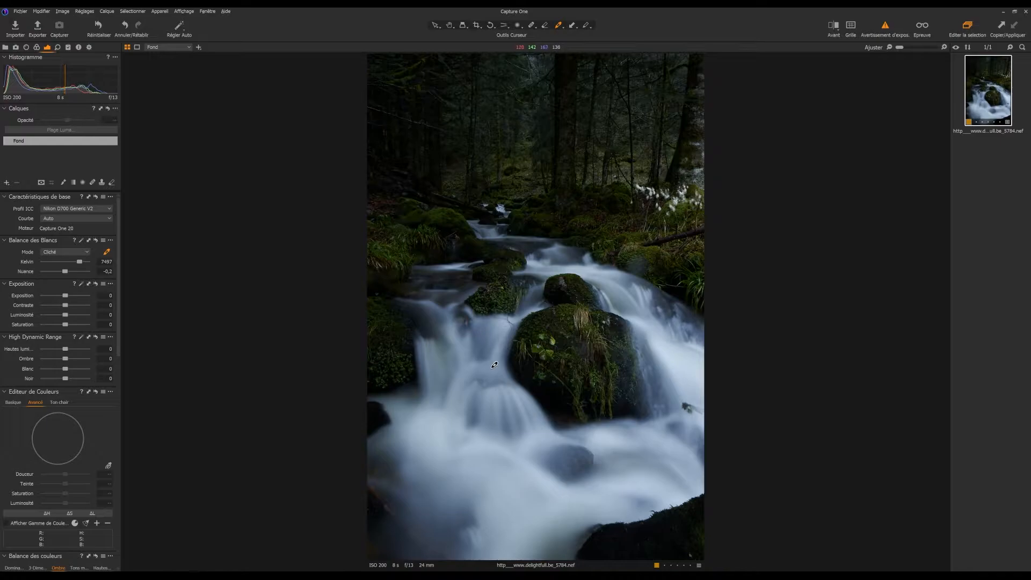
# Neutralize the white balance by sampling the bluish falling water, and set the High Dynamic Range Ombre to 5 and Noir to 10.
pyautogui.click(496, 366)
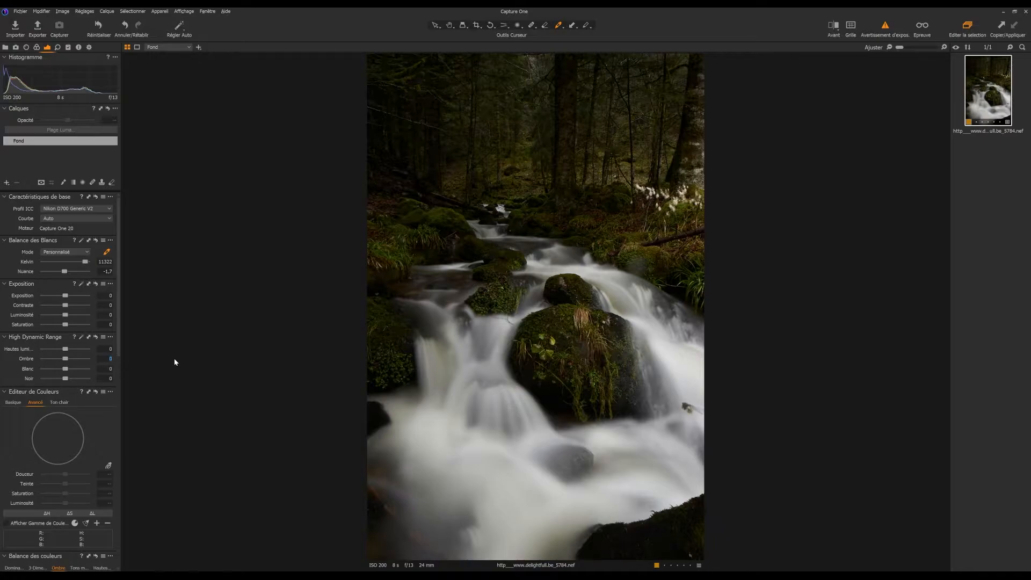
pyautogui.press('Return')
pyautogui.click(110, 378)
pyautogui.write('10')
pyautogui.press('Return')
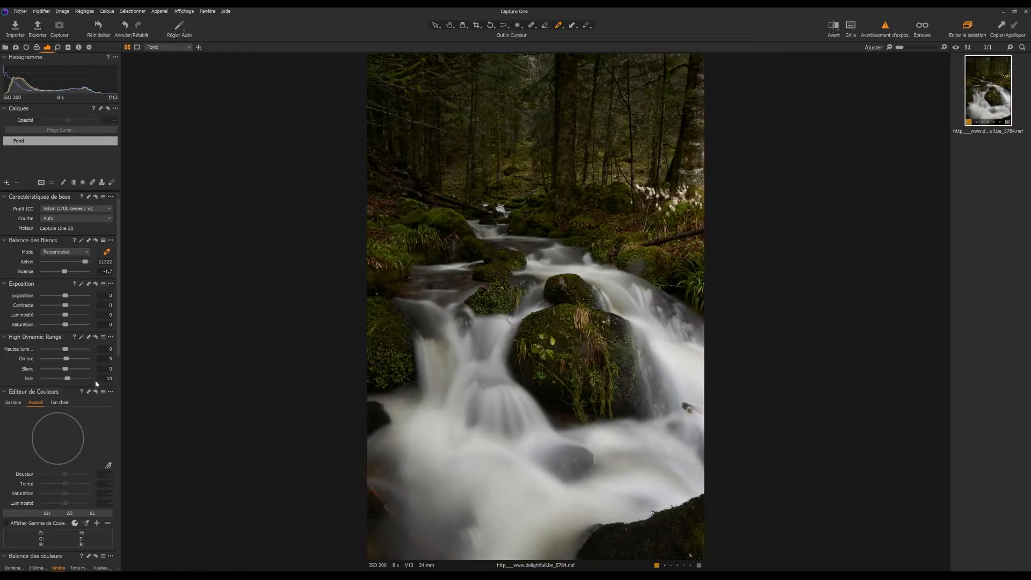
# Set both Clarté and Structure to 15 on the Fond layer.
pyautogui.scroll(-10, 87, 301)
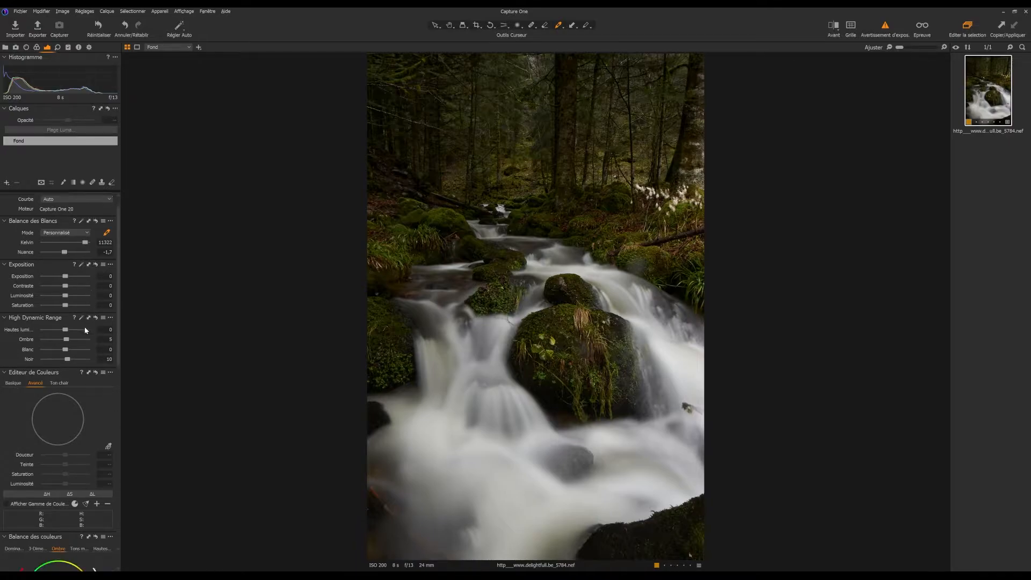
pyautogui.scroll(-5, 94, 342)
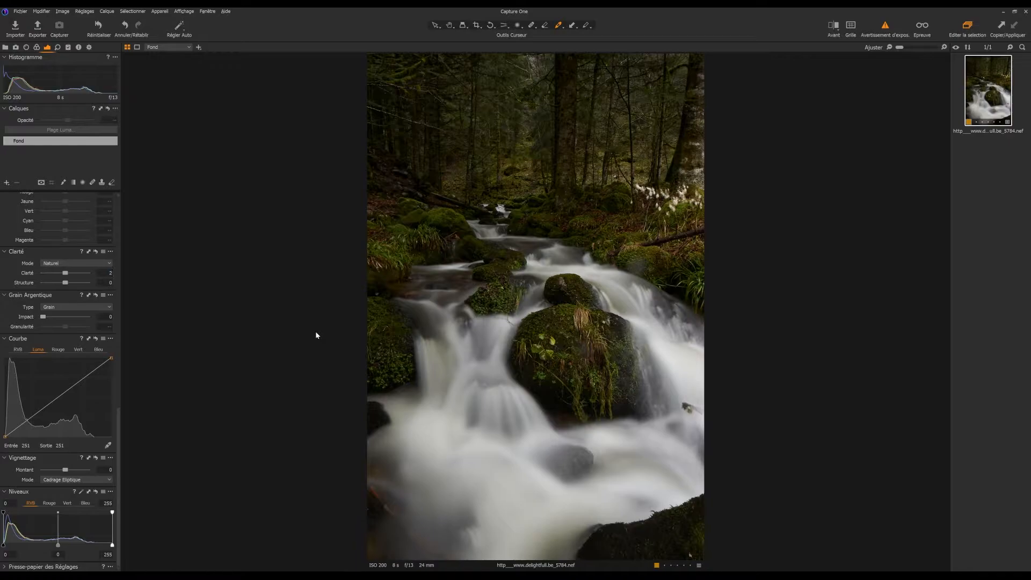
pyautogui.moveTo(65, 274); pyautogui.dragTo(71, 280)
pyautogui.click(88, 272)
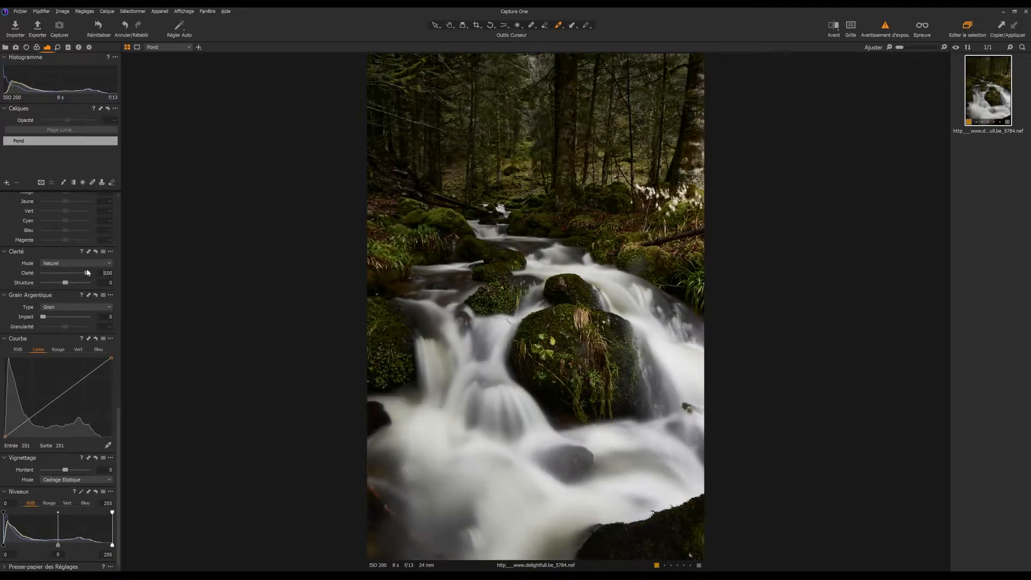
pyautogui.write('15')
pyautogui.press('Return')
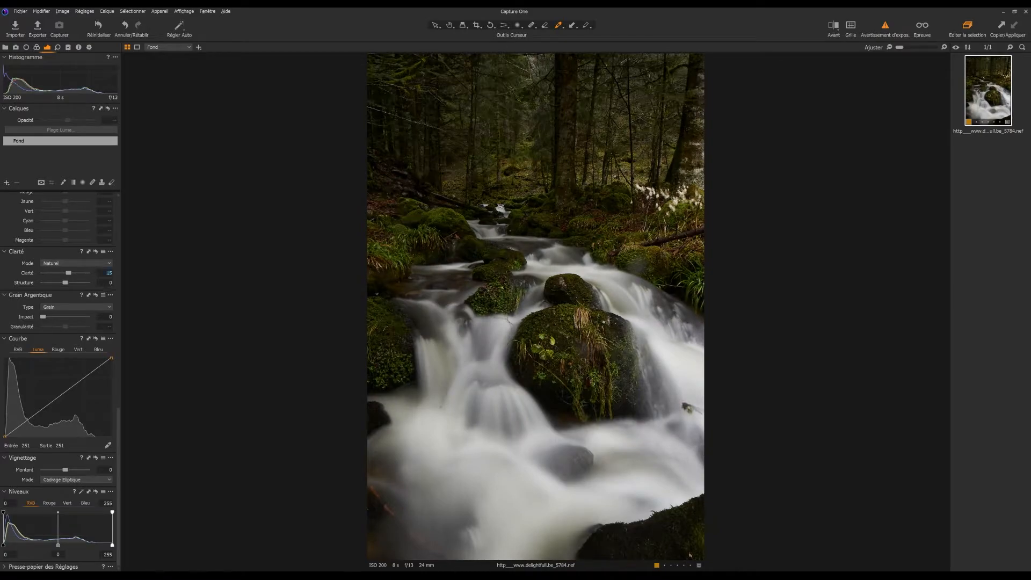
pyautogui.click(100, 284)
pyautogui.moveTo(65, 282); pyautogui.dragTo(72, 283)
pyautogui.press('Return')
# Crop the photo at a 4x5 ratio to about 2903 x 3629 px, removing the dark lower foreground, and check the composition with the grid.
pyautogui.click(479, 27)
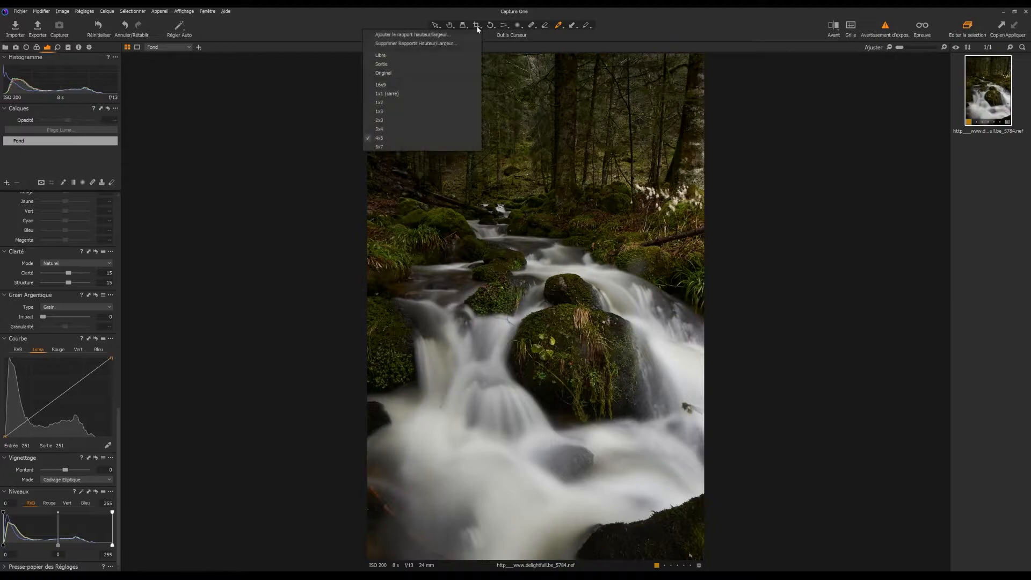
pyautogui.click(380, 138)
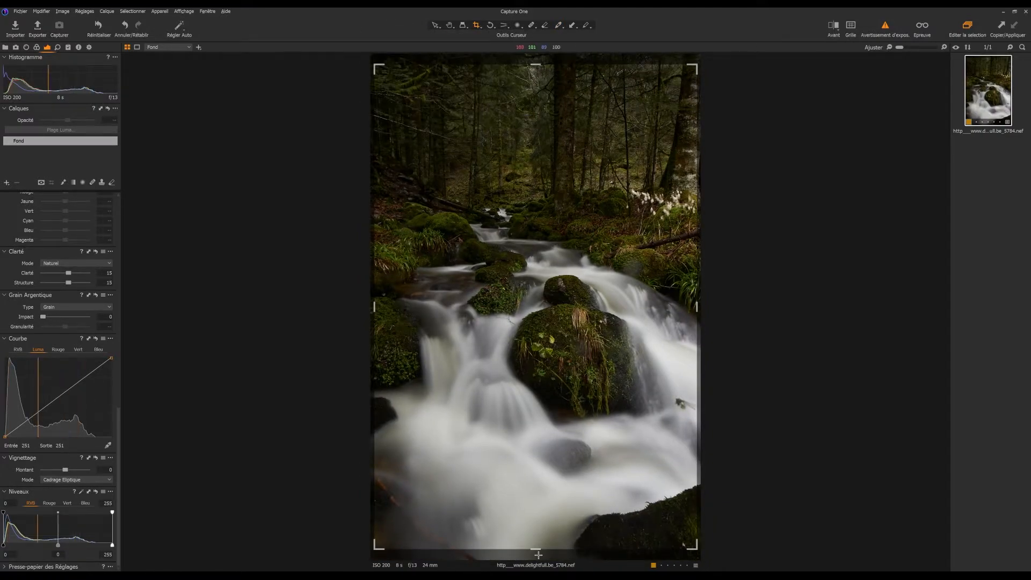
pyautogui.moveTo(533, 550); pyautogui.dragTo(534, 476)
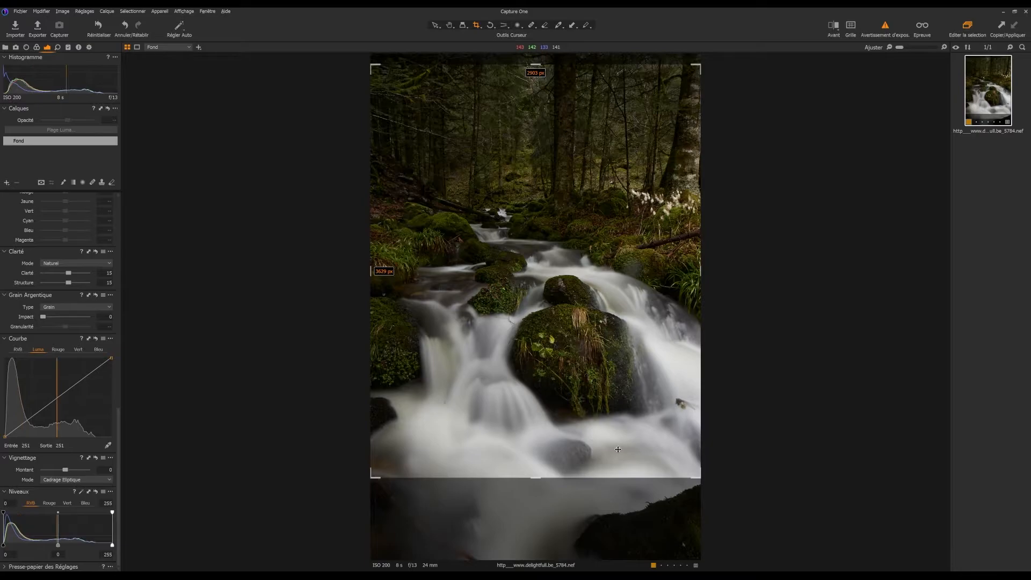
pyautogui.moveTo(624, 446); pyautogui.dragTo(626, 454)
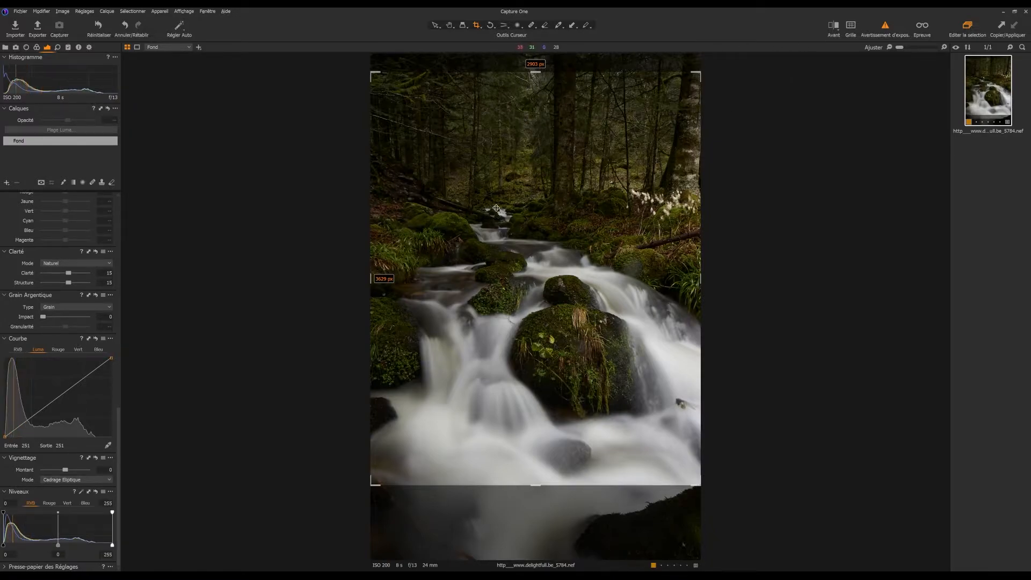
pyautogui.click(856, 25)
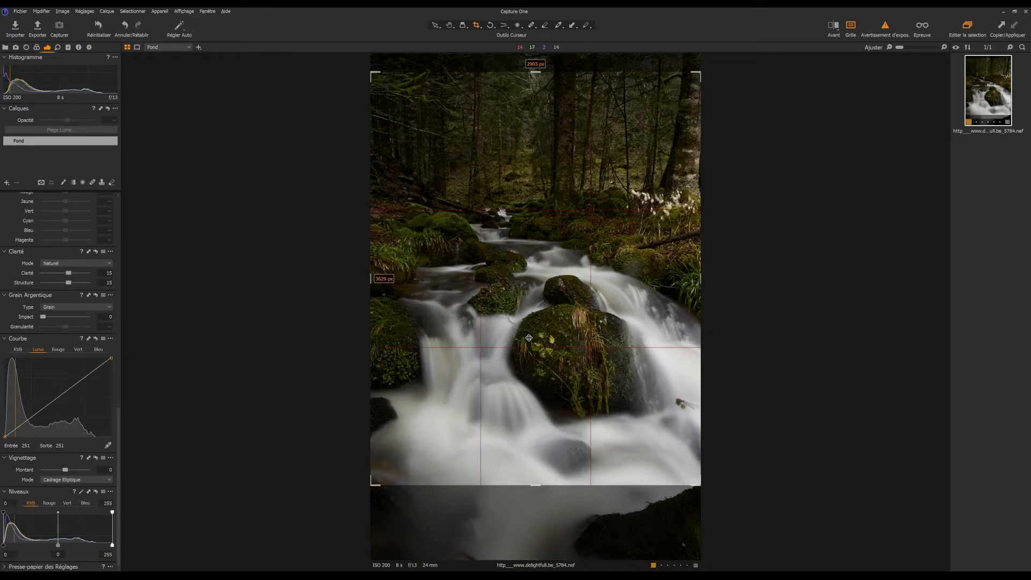
pyautogui.click(851, 26)
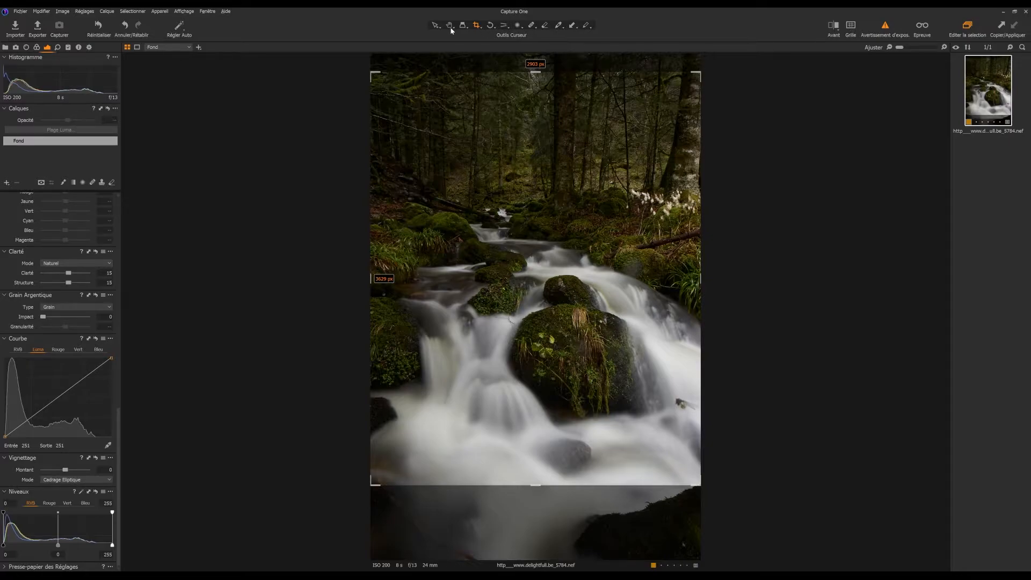
pyautogui.click(450, 27)
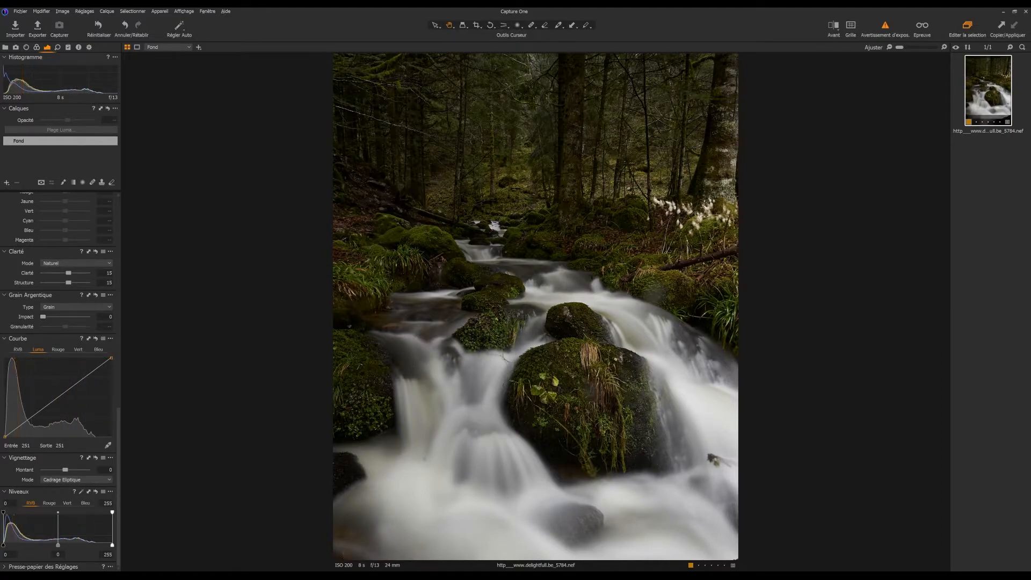
# Heal the small dark spot in the white water near the photo's lower right edge and compare the image with and without the correction layer.
pyautogui.click(93, 183)
pyautogui.click(7, 183)
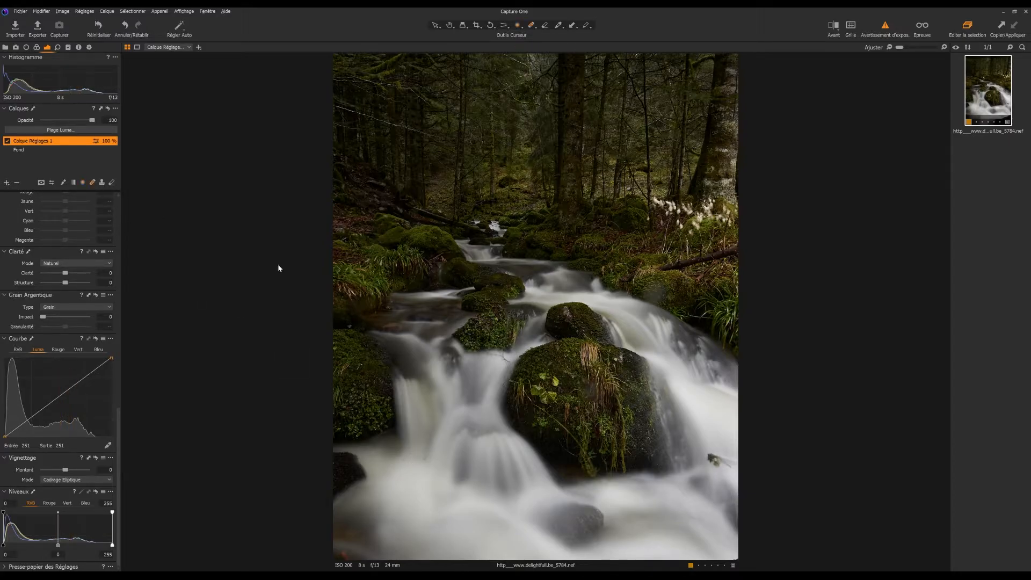
pyautogui.moveTo(712, 457); pyautogui.dragTo(737, 466)
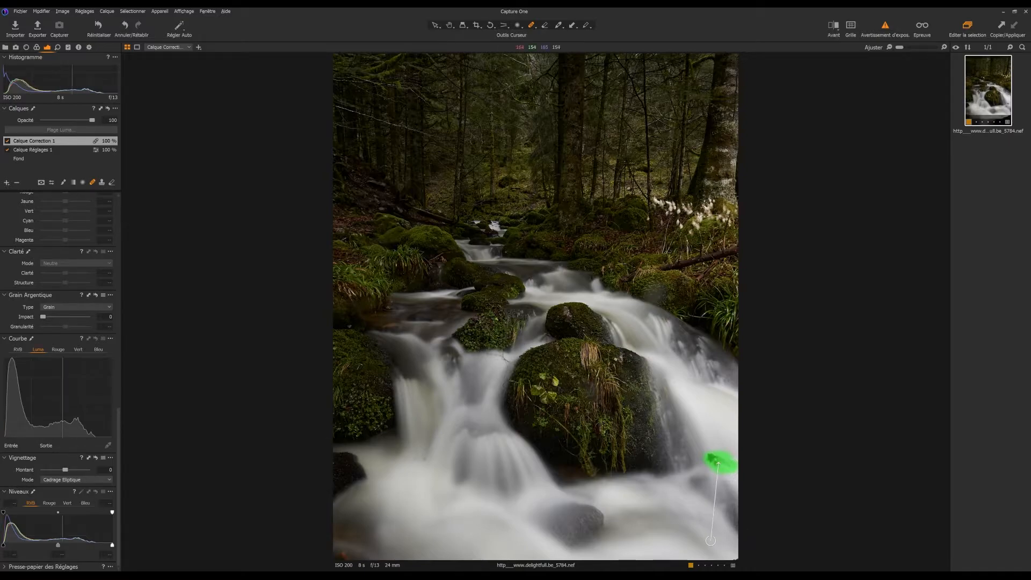
pyautogui.click(448, 25)
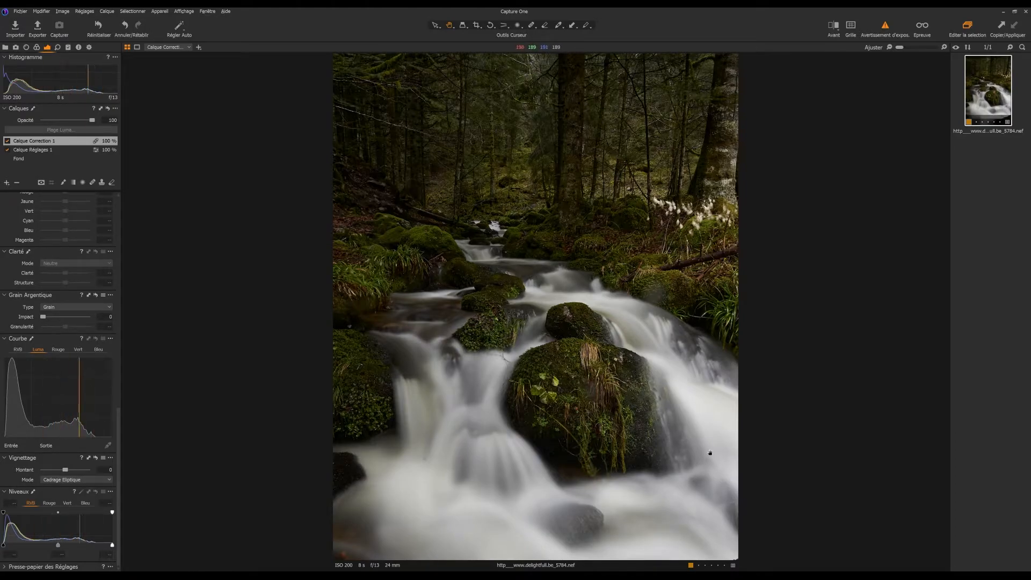
pyautogui.click(7, 141)
pyautogui.click(7, 141)
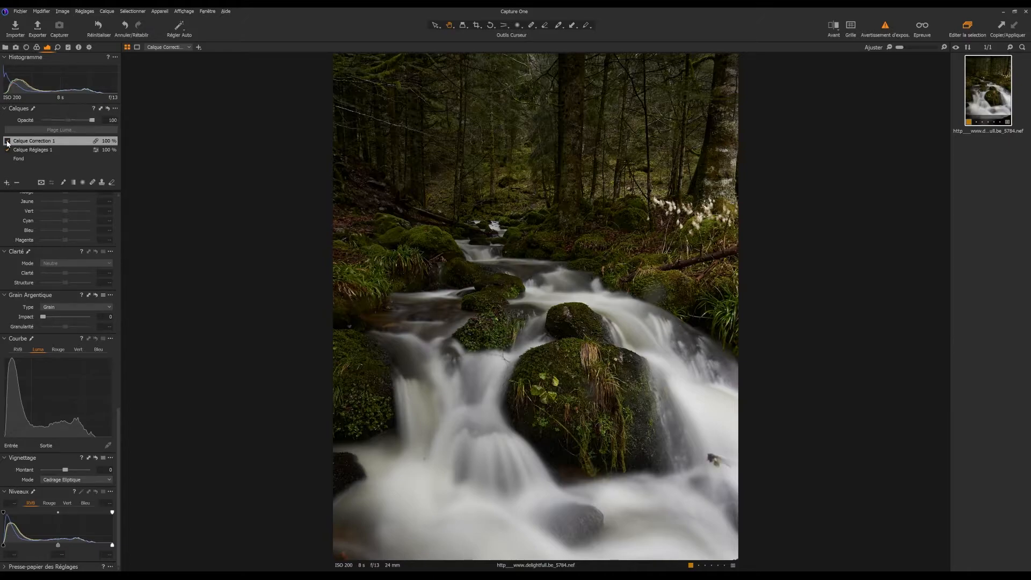
# Delete the unused adjustment layer Calque Réglages 1 and toggle the correction layer's visibility to check the healed spot.
pyautogui.click(20, 150)
pyautogui.click(16, 183)
pyautogui.click(8, 141)
pyautogui.click(7, 141)
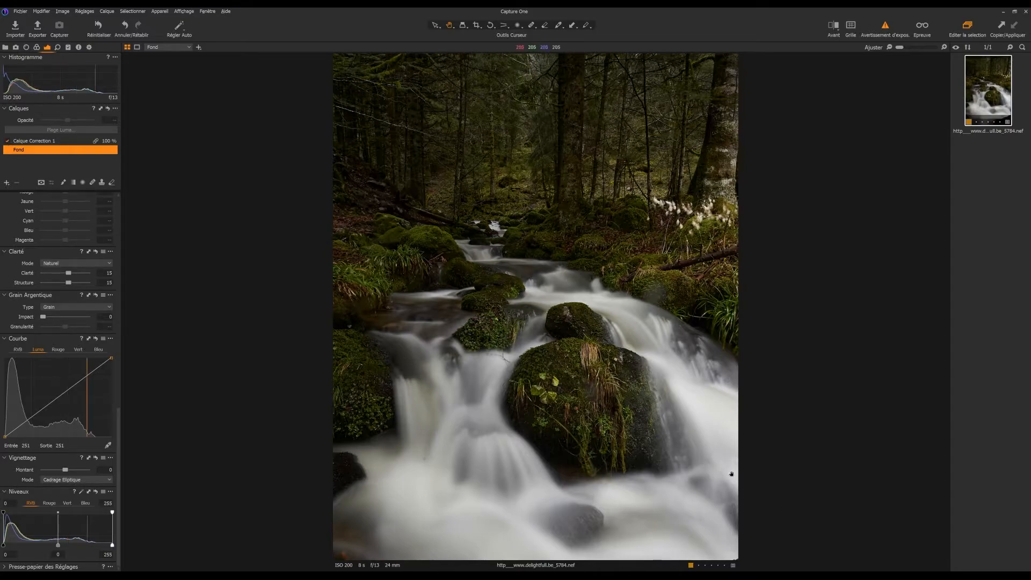
# Add an adjustment layer with an elliptical radial mask around the white plants by the tree trunk and set its Luminosité to -12.
pyautogui.click(92, 183)
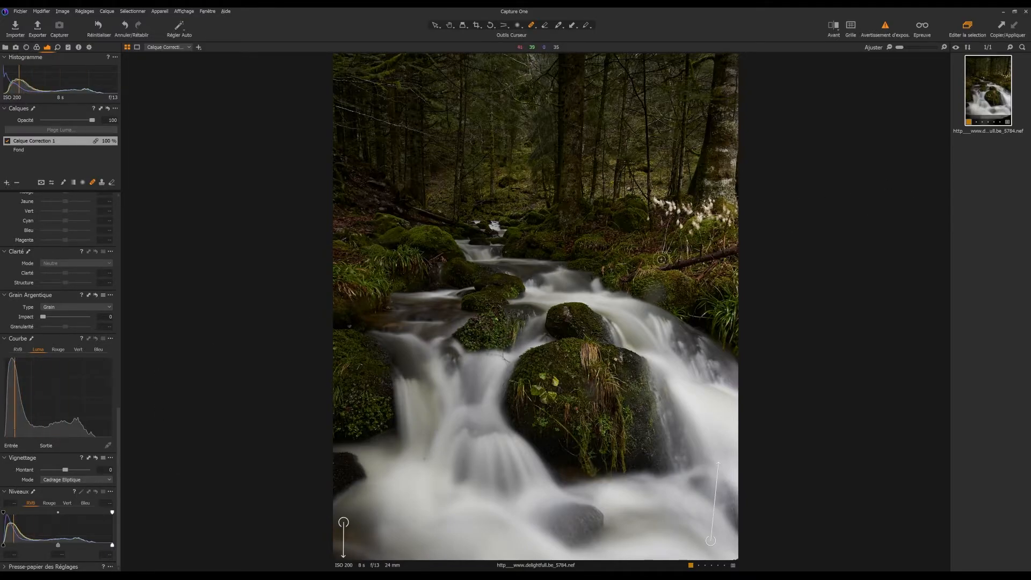
pyautogui.click(6, 182)
pyautogui.click(28, 190)
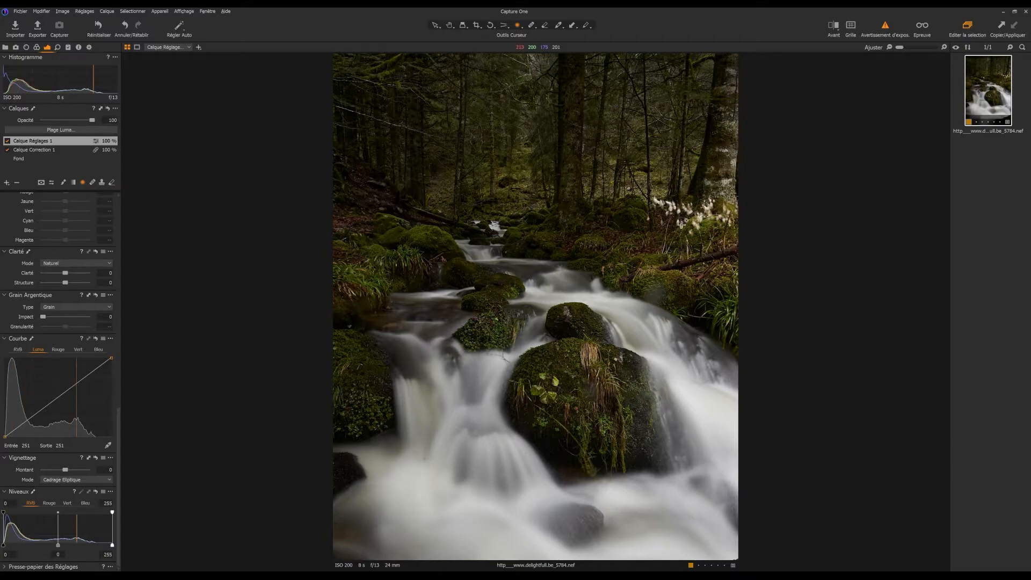
pyautogui.moveTo(691, 219); pyautogui.dragTo(618, 221)
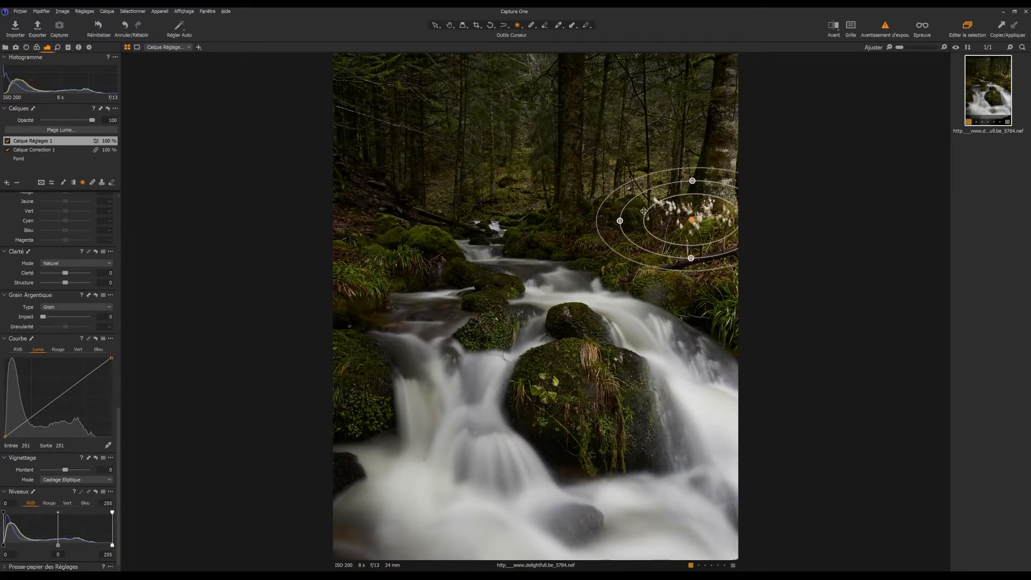
pyautogui.moveTo(693, 180); pyautogui.dragTo(693, 177)
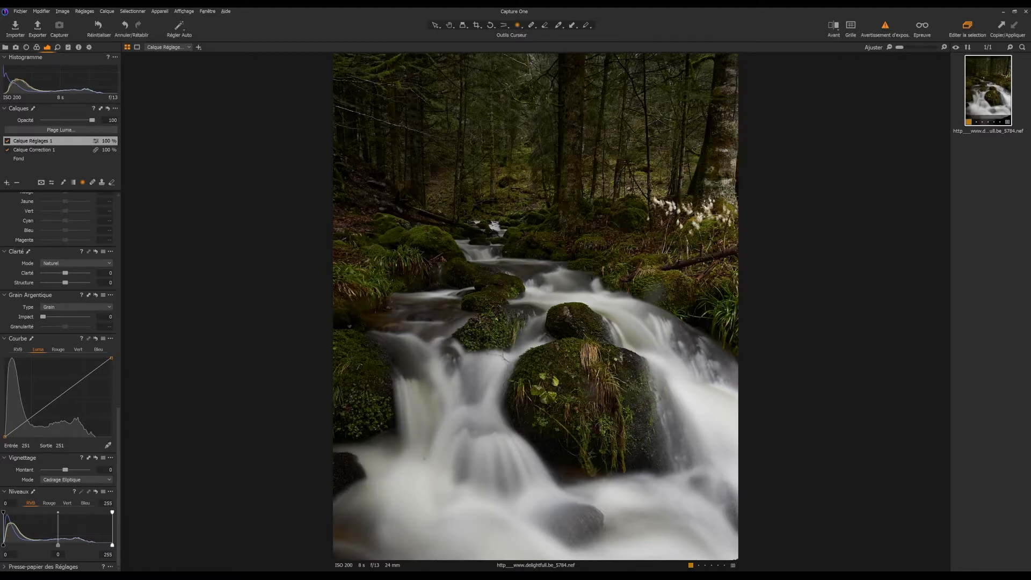
pyautogui.scroll(10, 76, 230)
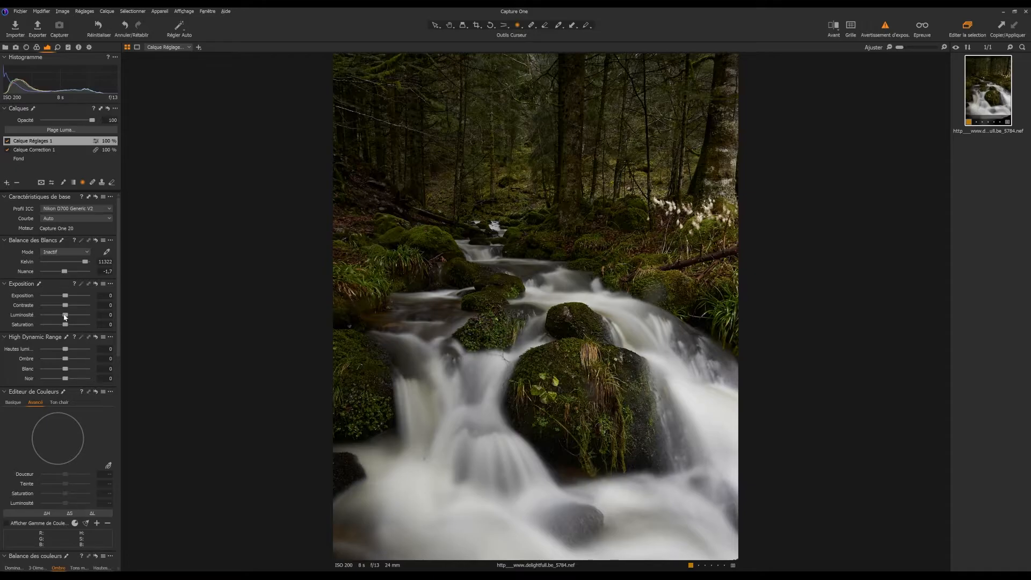
pyautogui.moveTo(64, 317); pyautogui.dragTo(60, 318)
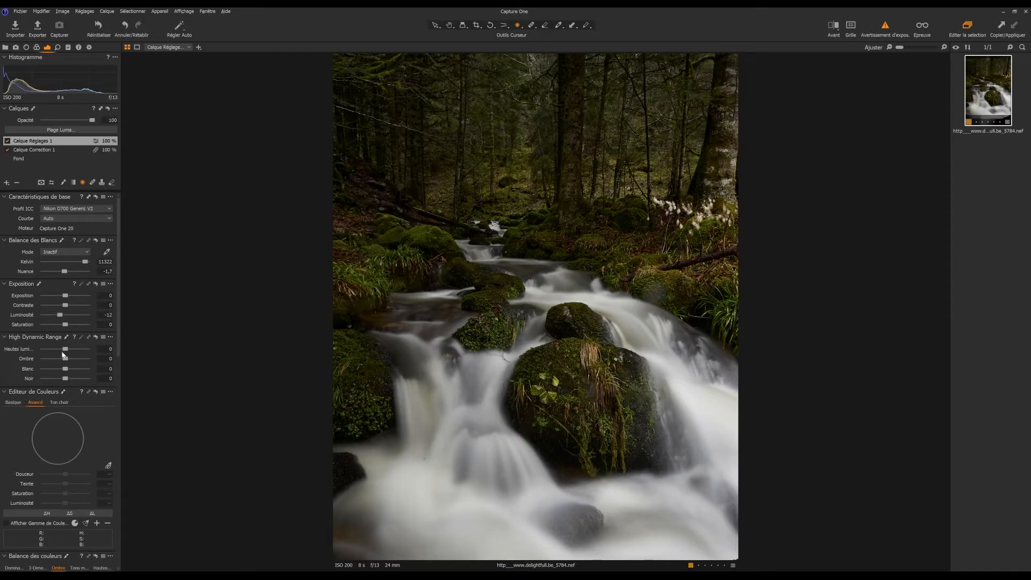
# On the Fond layer, tint the shadows blue in the colour balance and adjust their lightness and saturation.
pyautogui.click(37, 149)
pyautogui.click(55, 159)
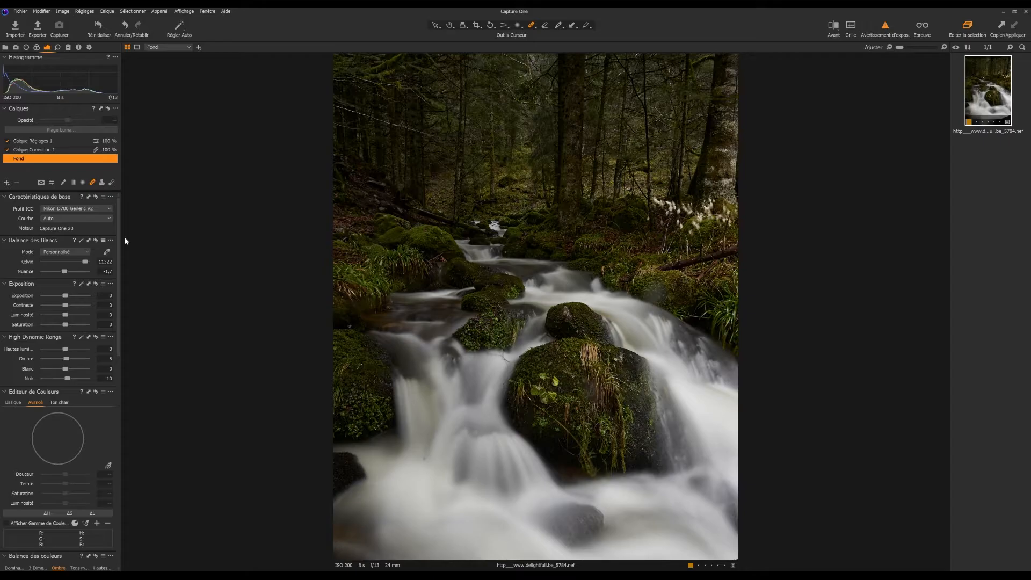
pyautogui.scroll(-8, 85, 335)
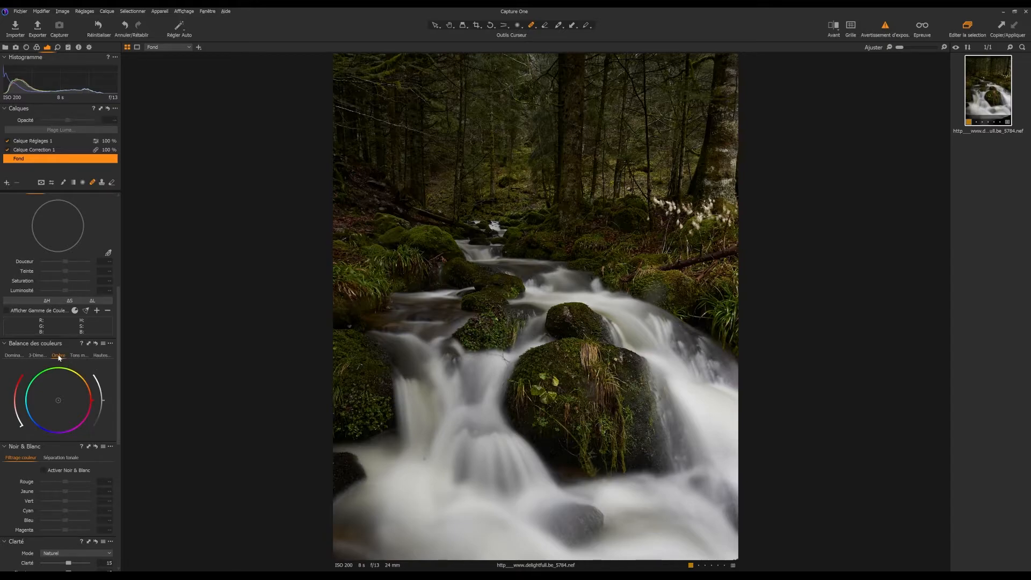
pyautogui.moveTo(104, 400); pyautogui.dragTo(99, 401)
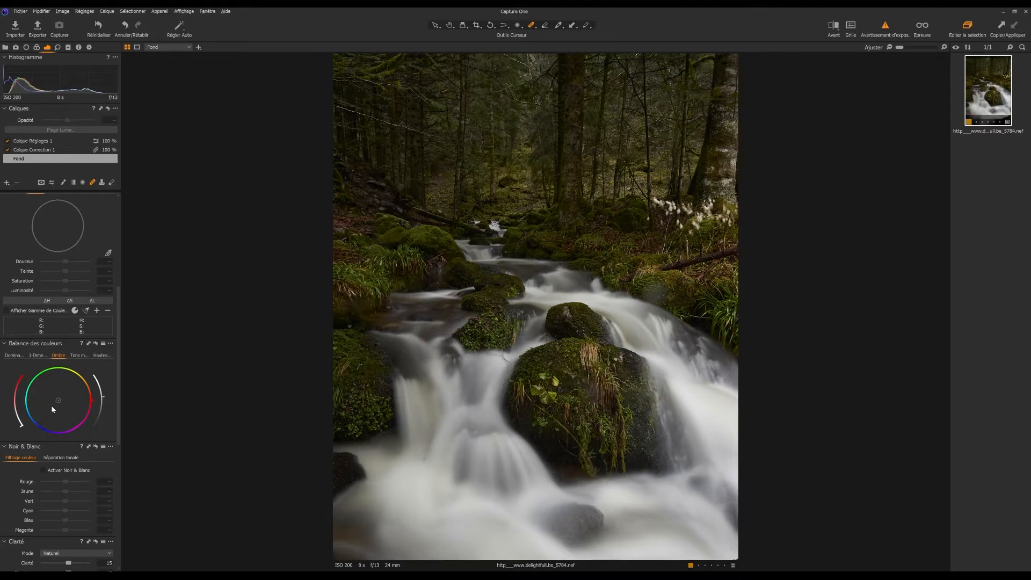
pyautogui.moveTo(57, 398)
pyautogui.mouseDown()
pyautogui.moveTo(46, 405)
pyautogui.moveTo(54, 415)
pyautogui.moveTo(45, 406)
pyautogui.mouseUp()
pyautogui.moveTo(29, 417)
pyautogui.mouseDown()
pyautogui.moveTo(85, 446)
pyautogui.moveTo(121, 412)
pyautogui.moveTo(103, 371)
pyautogui.moveTo(49, 361)
pyautogui.moveTo(27, 385)
pyautogui.moveTo(27, 434)
pyautogui.mouseUp()
# Sample the moss green in the advanced colour editor and set its Teinte to -9.8, Saturation to 3.6 and Luminosité to 7.3.
pyautogui.scroll(5, 48, 325)
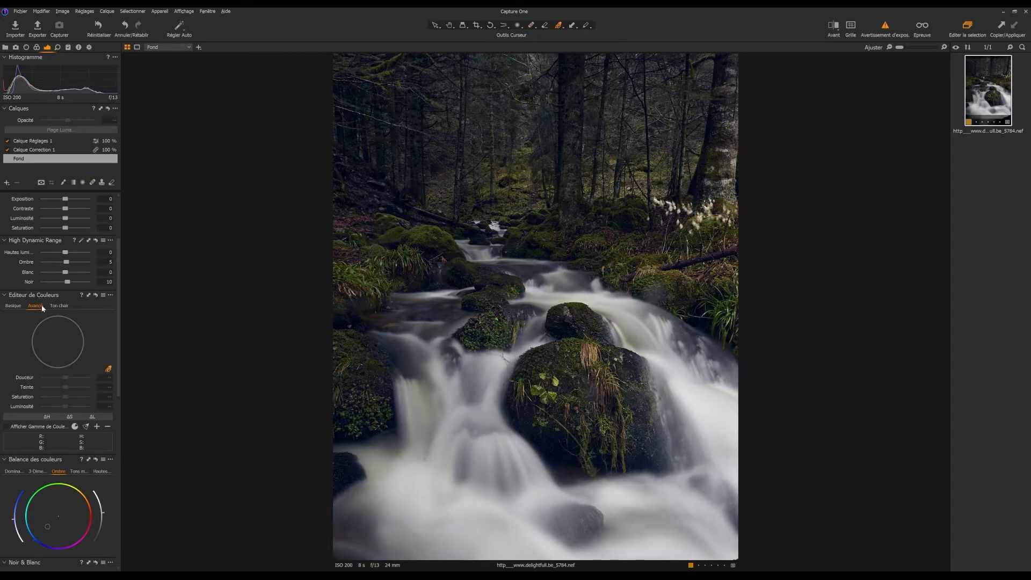
pyautogui.click(426, 231)
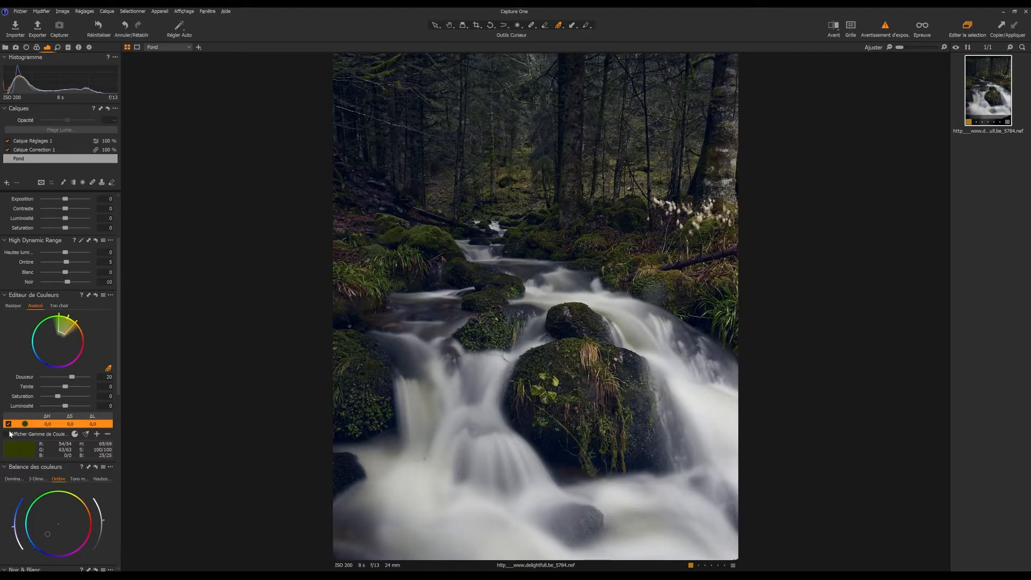
pyautogui.click(7, 434)
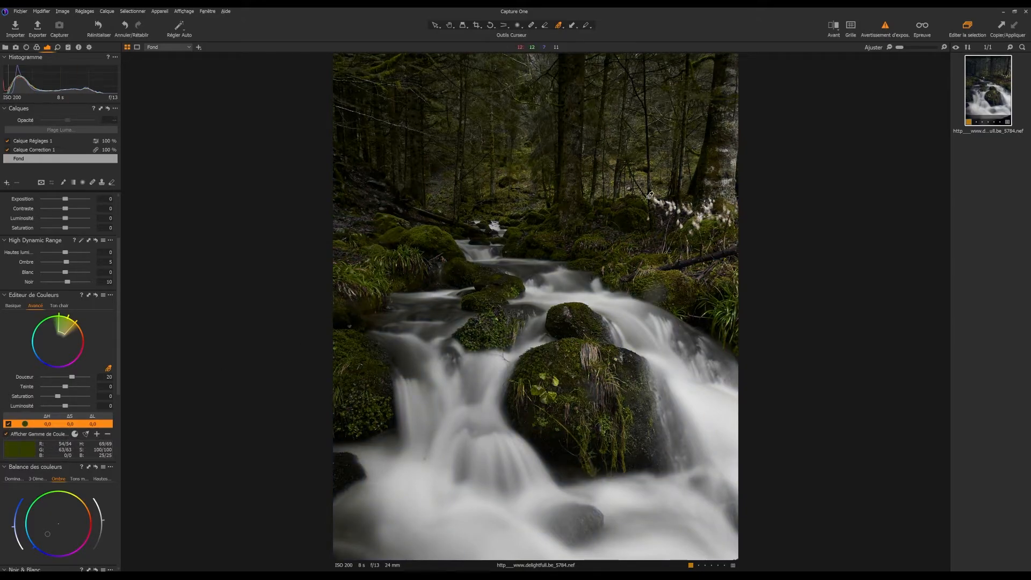
pyautogui.moveTo(64, 407); pyautogui.dragTo(12, 388)
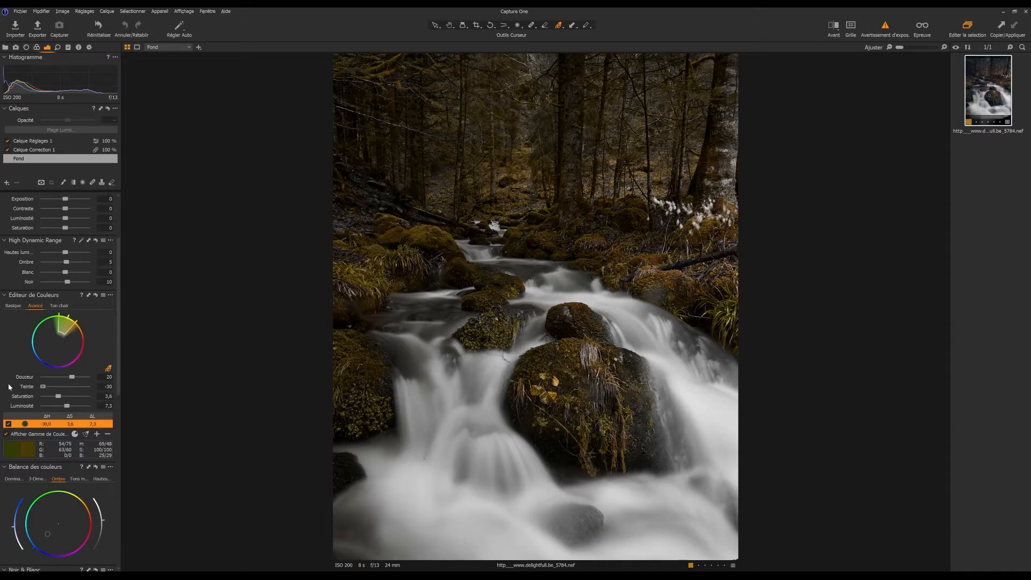
pyautogui.moveTo(42, 387); pyautogui.dragTo(66, 387)
pyautogui.moveTo(65, 386); pyautogui.dragTo(59, 387)
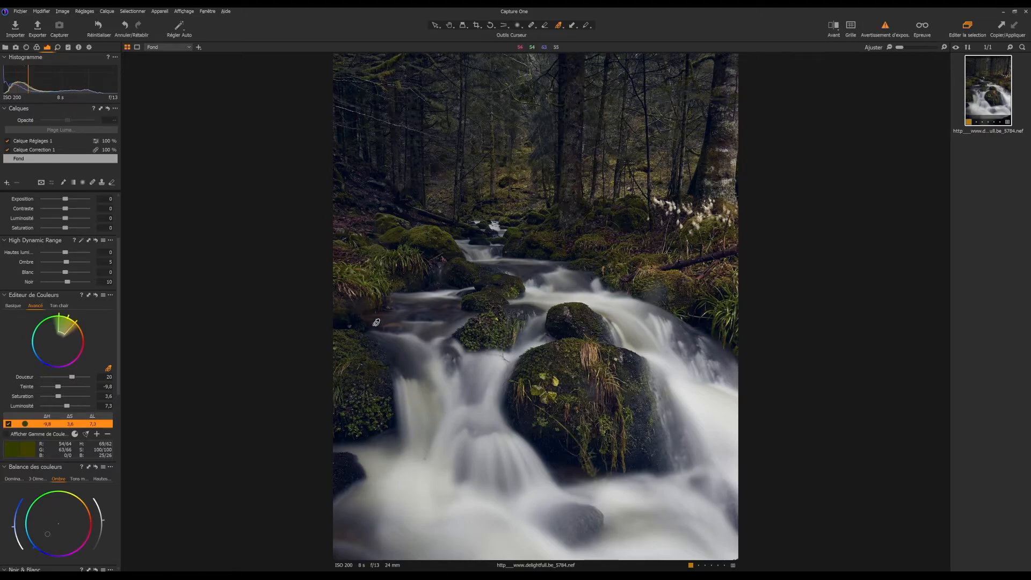
# Sample the reddish-brown dead leaves, set their Teinte to 11.6 and Luminosité to 4.8, and compare the photo without the colour edits.
pyautogui.click(345, 221)
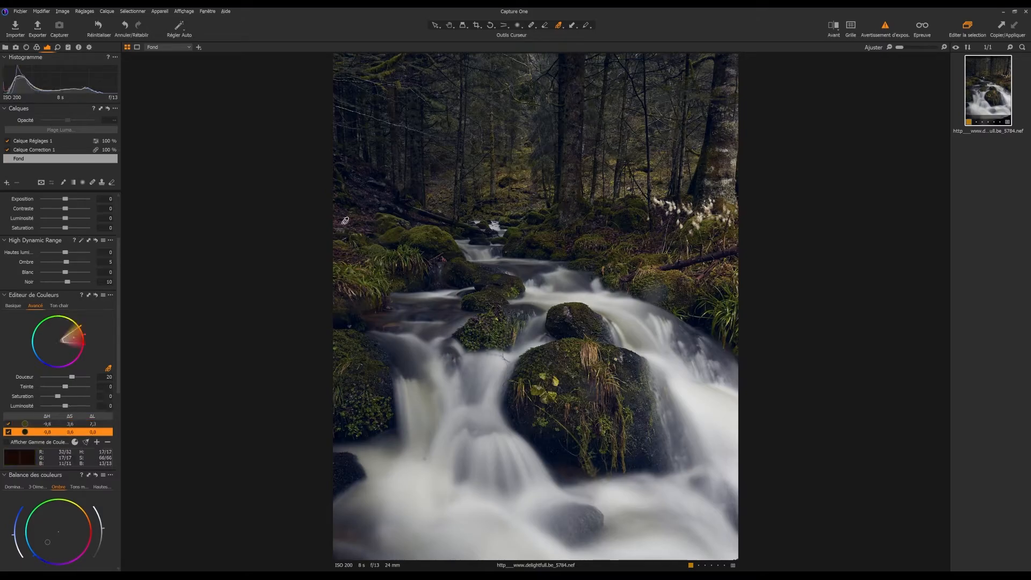
pyautogui.moveTo(59, 397)
pyautogui.mouseDown()
pyautogui.moveTo(105, 393)
pyautogui.moveTo(70, 395)
pyautogui.mouseUp()
pyautogui.click(7, 443)
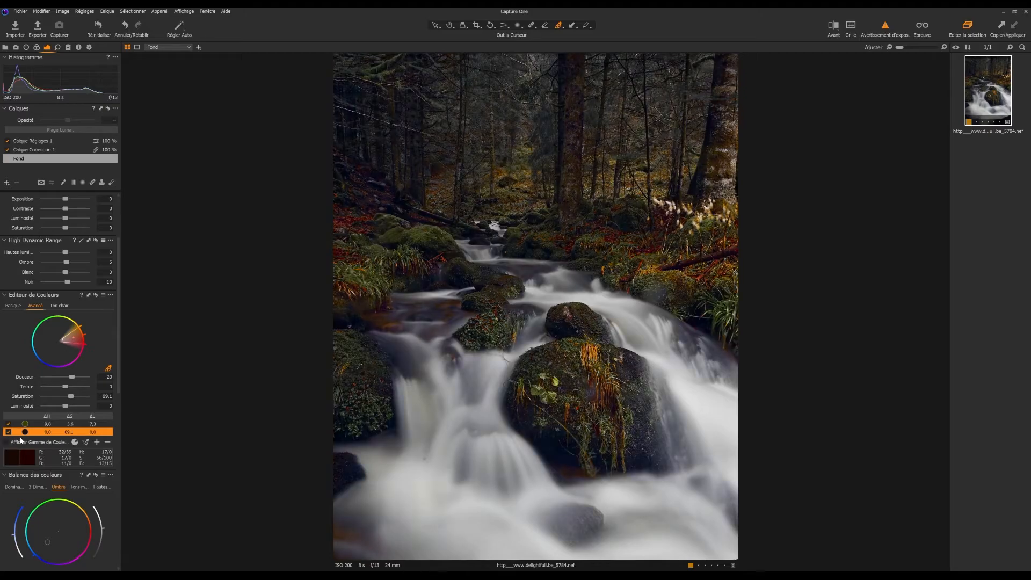
pyautogui.doubleClick(69, 396)
pyautogui.moveTo(66, 388)
pyautogui.mouseDown()
pyautogui.moveTo(39, 397)
pyautogui.moveTo(99, 392)
pyautogui.moveTo(67, 405)
pyautogui.mouseUp()
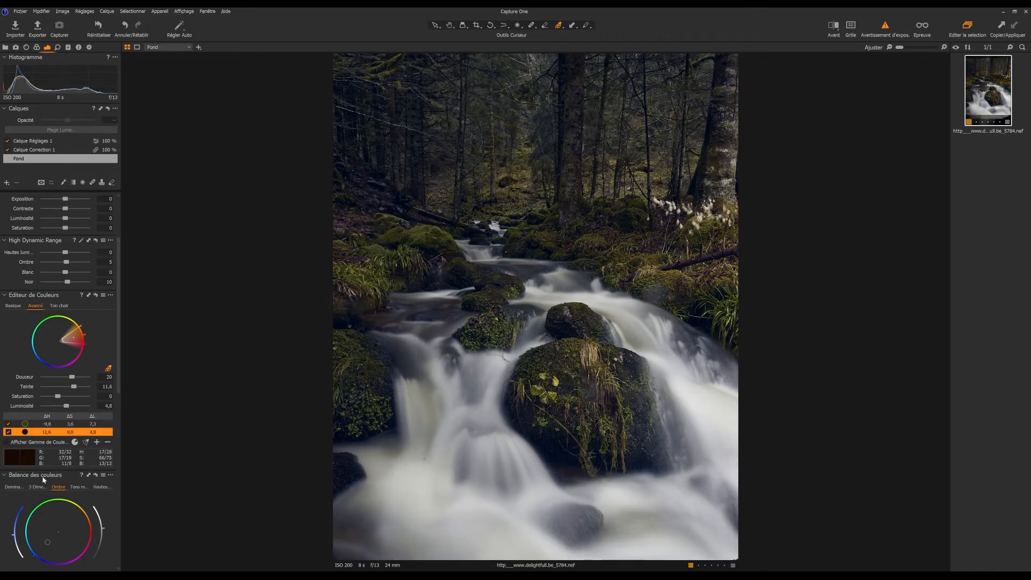
pyautogui.click(7, 442)
pyautogui.click(16, 443)
pyautogui.click(97, 296)
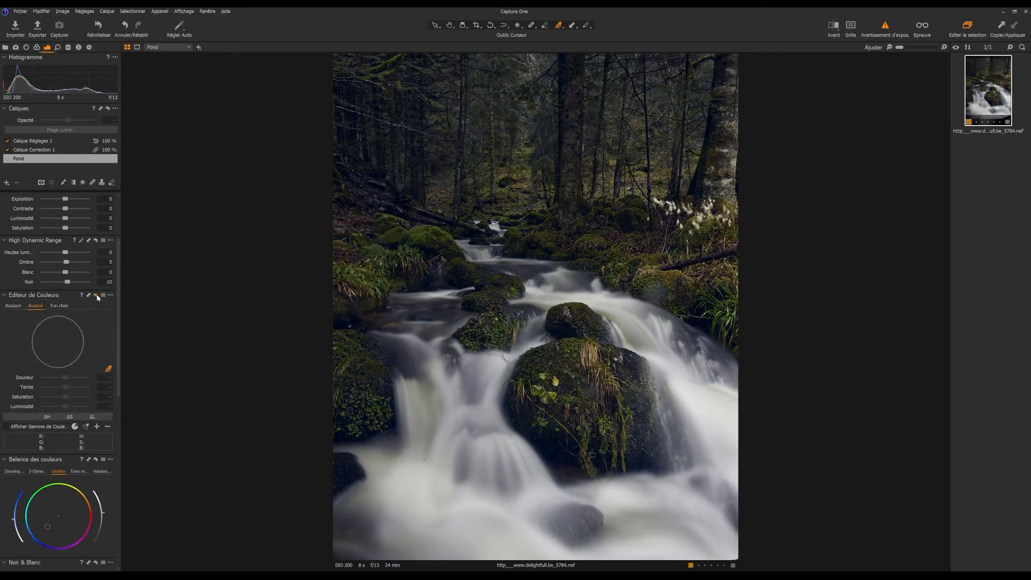
pyautogui.click(97, 295)
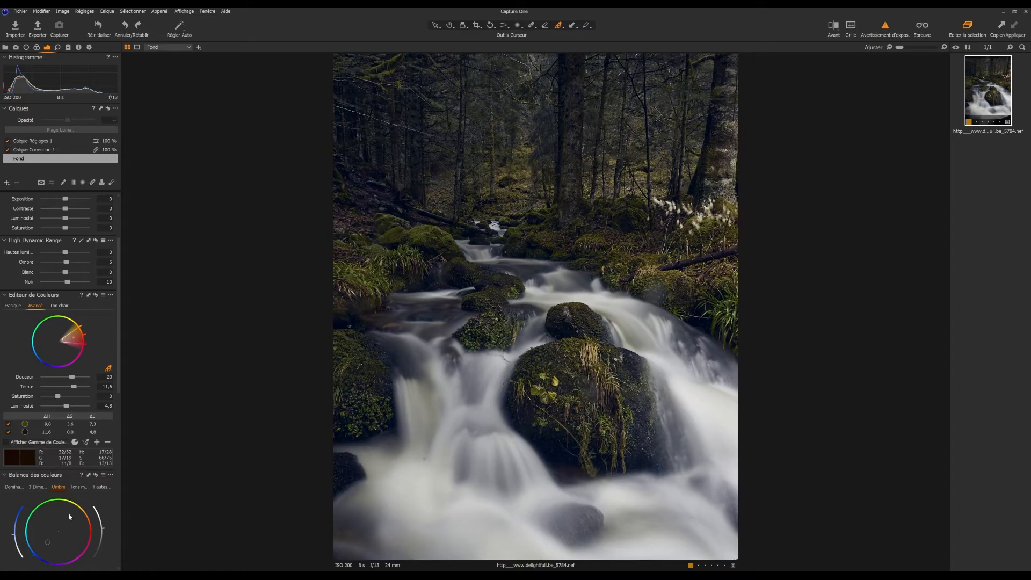
# Try out the Vignettage Montant setting on the Fond layer.
pyautogui.scroll(-10, 69, 514)
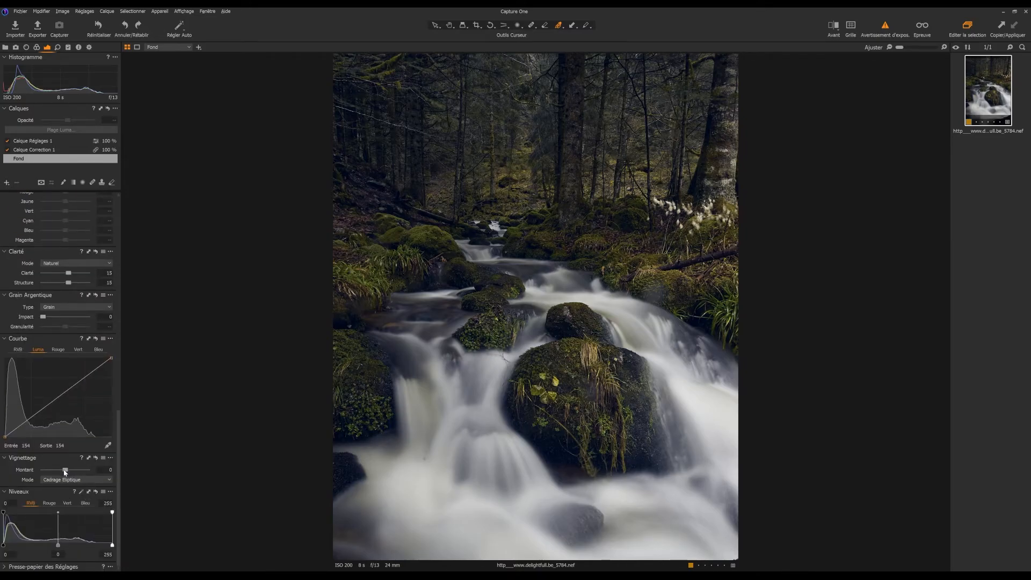
pyautogui.moveTo(66, 472); pyautogui.dragTo(66, 472)
# Add an empty adjustment layer with a slightly tilted linear gradient mask over the upper forest, and set Contraste to 4 and Luminosité to -8.
pyautogui.click(7, 183)
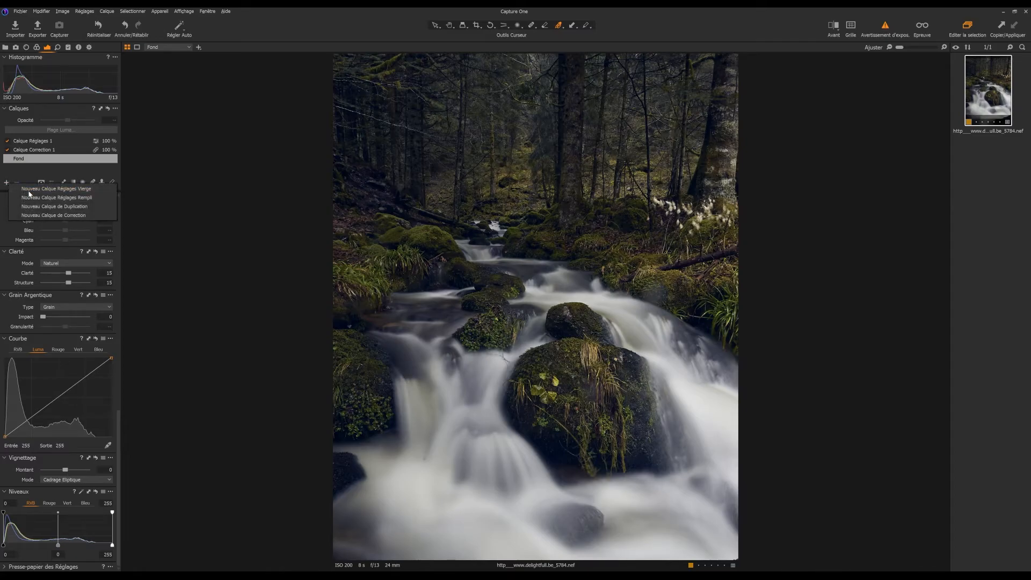
pyautogui.click(32, 188)
pyautogui.moveTo(536, 120); pyautogui.dragTo(546, 233)
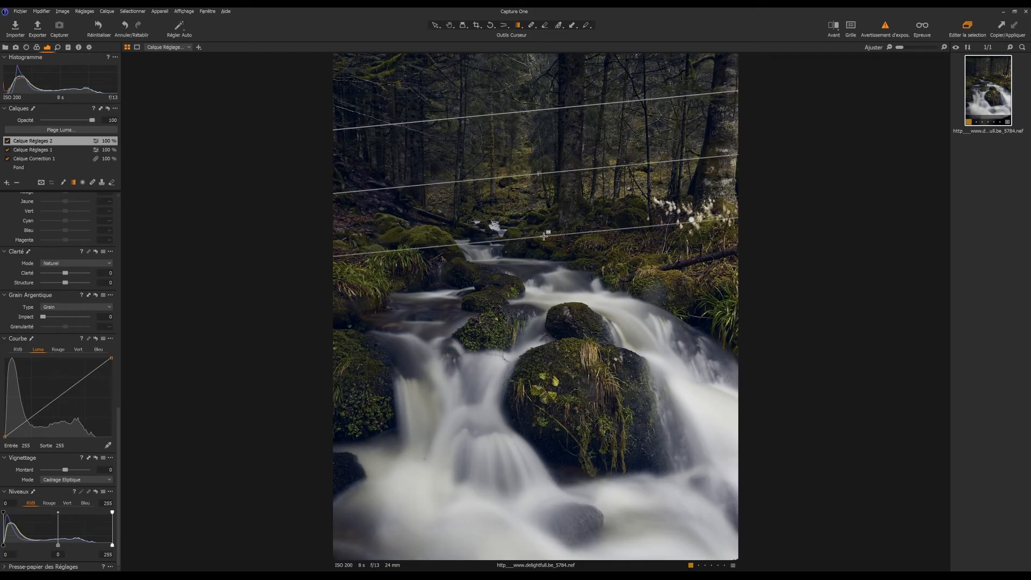
pyautogui.moveTo(553, 151); pyautogui.dragTo(553, 161)
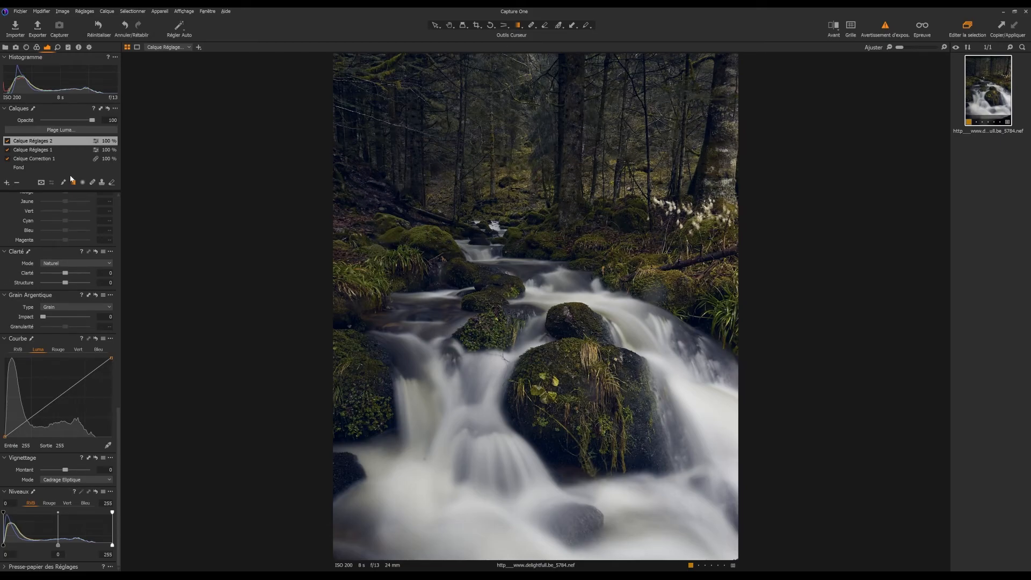
pyautogui.scroll(10, 61, 363)
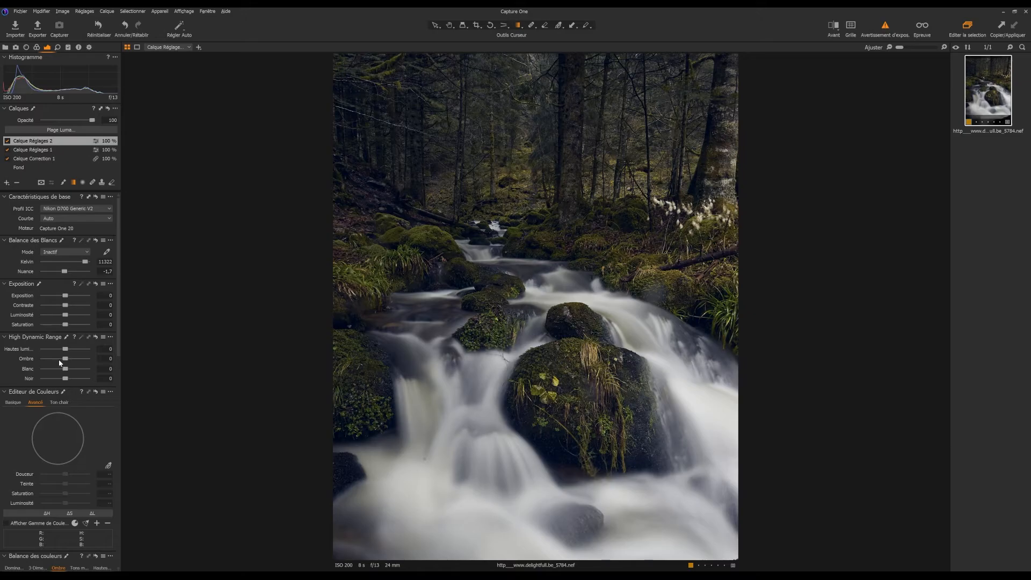
pyautogui.moveTo(67, 314); pyautogui.dragTo(69, 307)
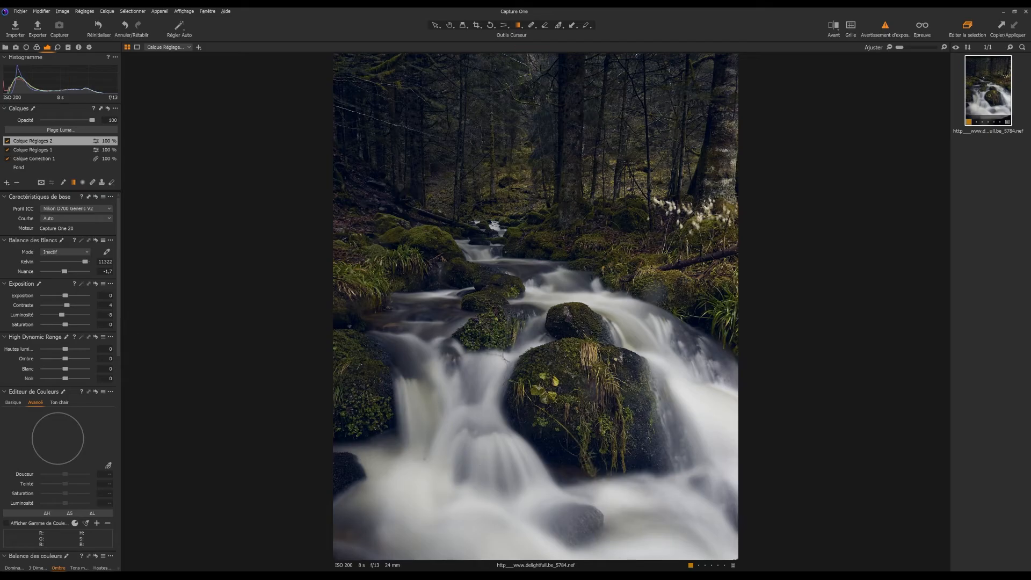
# Heal the small dark spot in the white water of the lower cascade on the Calque Correction 1 layer.
pyautogui.press('h')
pyautogui.click(430, 419)
pyautogui.moveTo(387, 463); pyautogui.dragTo(466, 336)
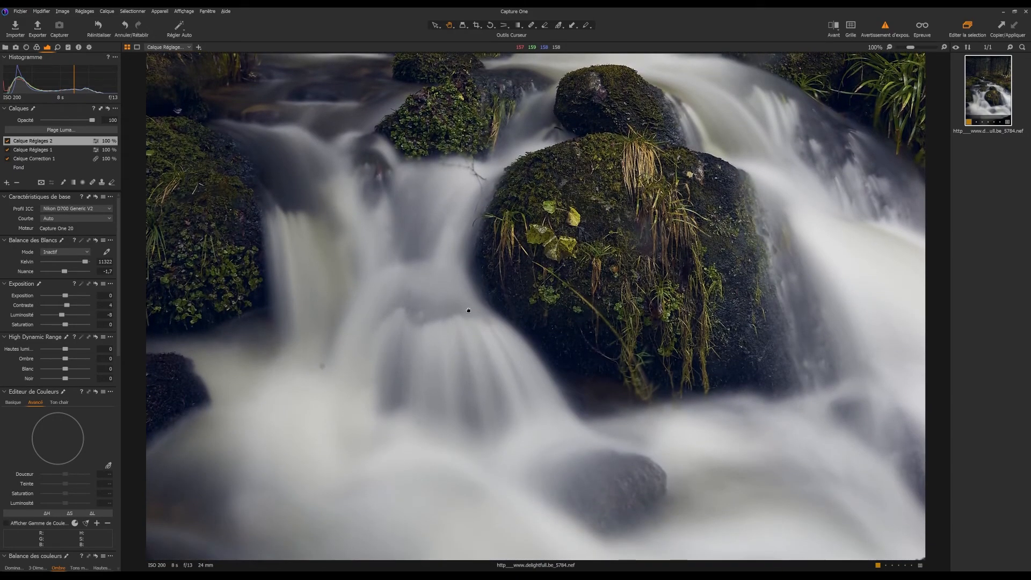
pyautogui.click(40, 157)
pyautogui.click(94, 184)
pyautogui.click(320, 366)
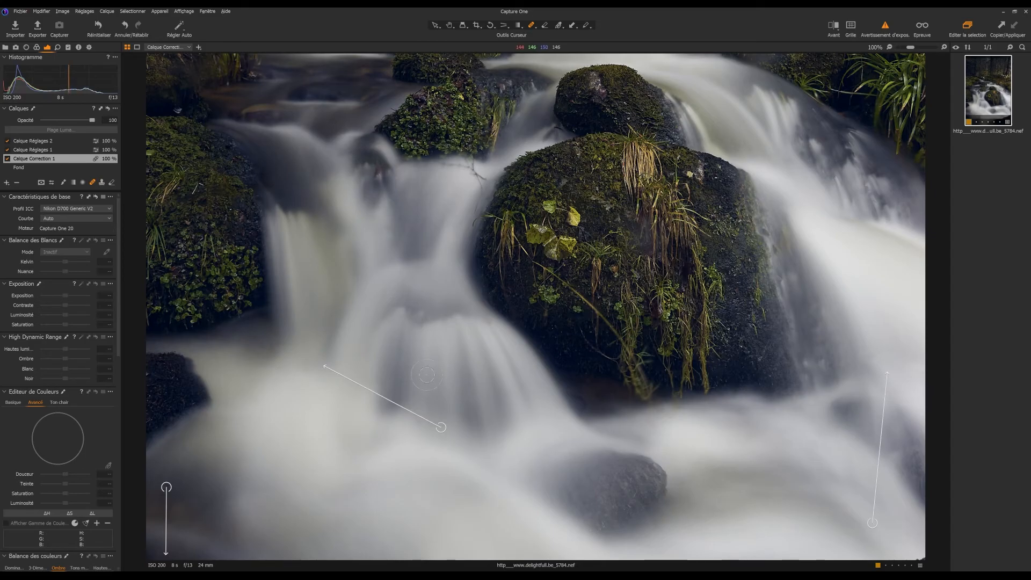
pyautogui.hotkey('ctrl', '0')
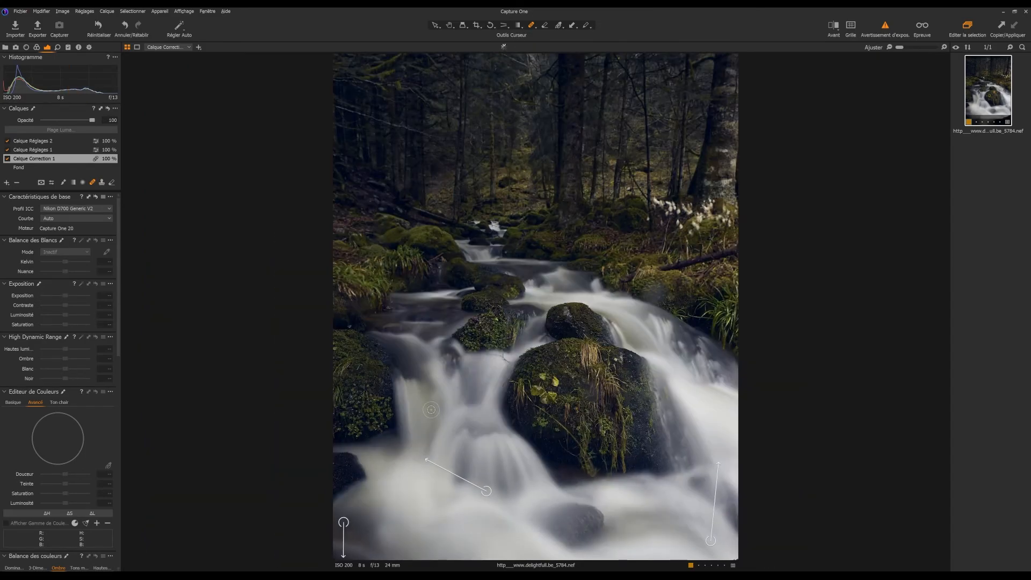
pyautogui.click(450, 26)
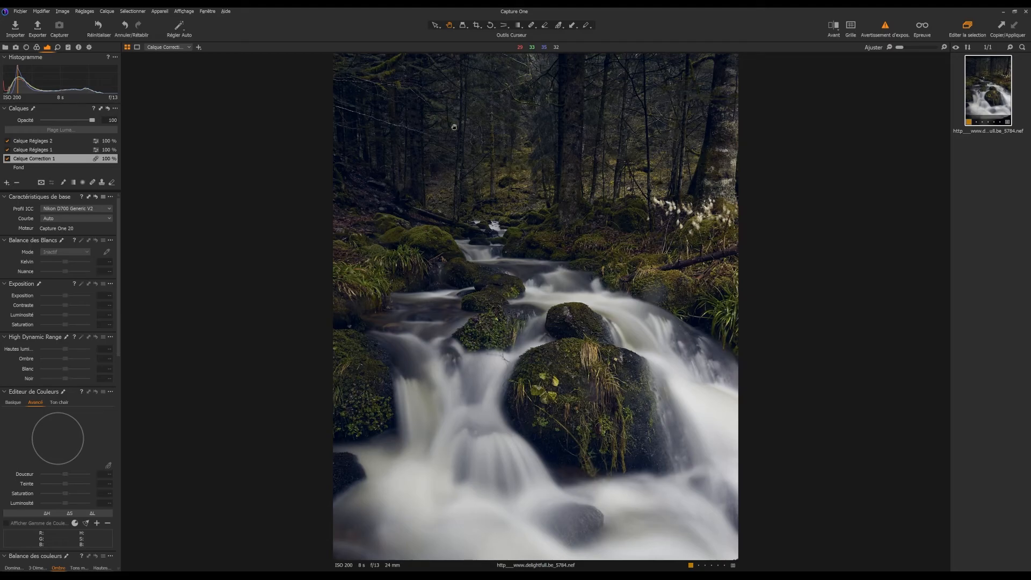